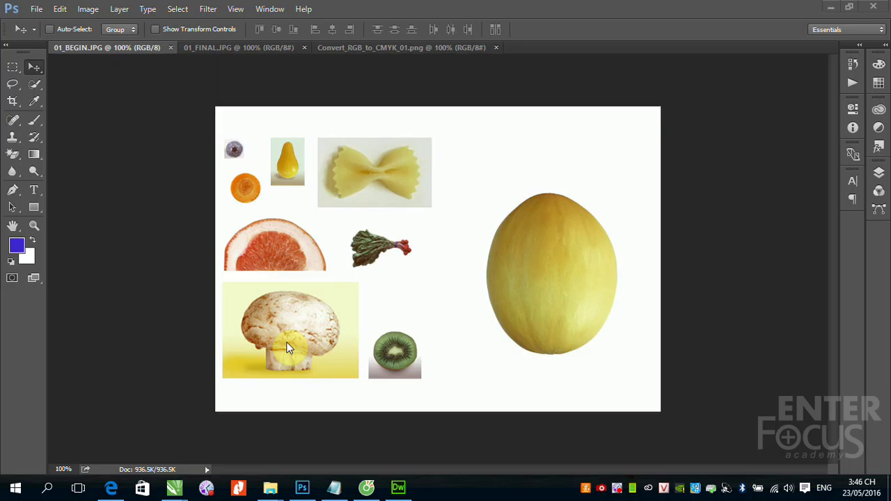
Step: Draw a rectangular marquee selection beside the top of the melon
click(18, 69)
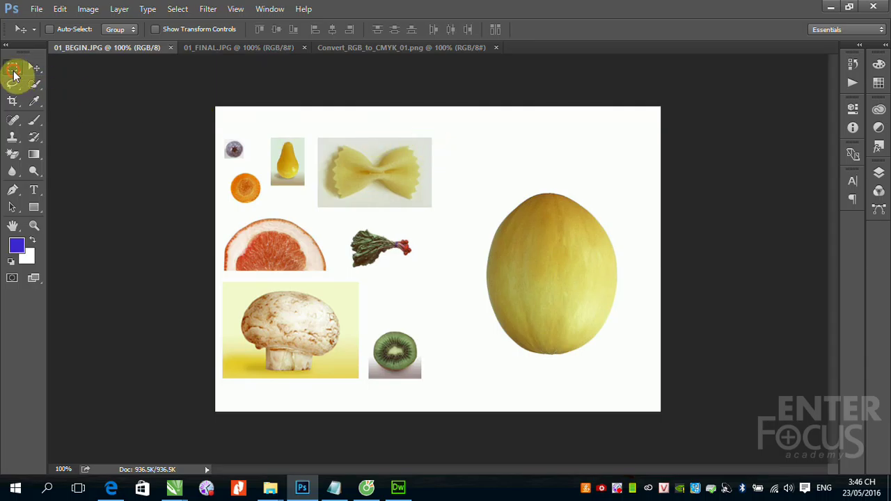
click(12, 70)
click(49, 66)
drag(451, 161, 554, 201)
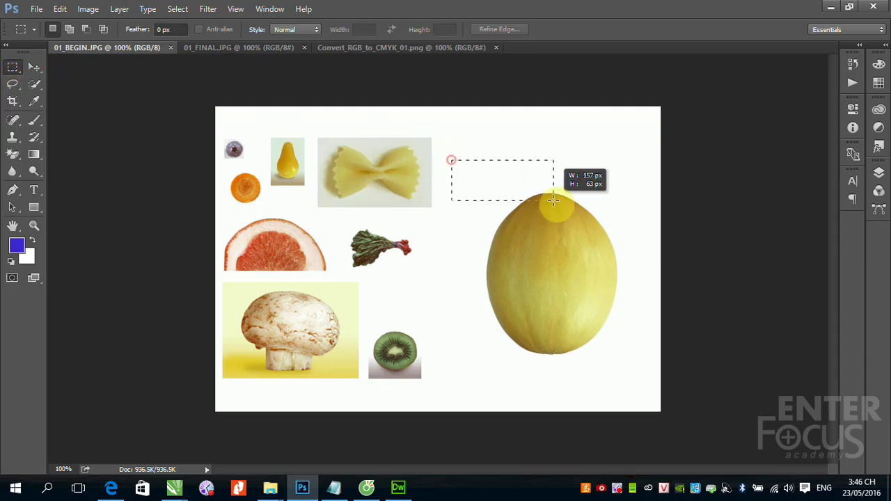
Step: Draw an elliptical selection in the blank area between the rhubarb and the melon
click(13, 67)
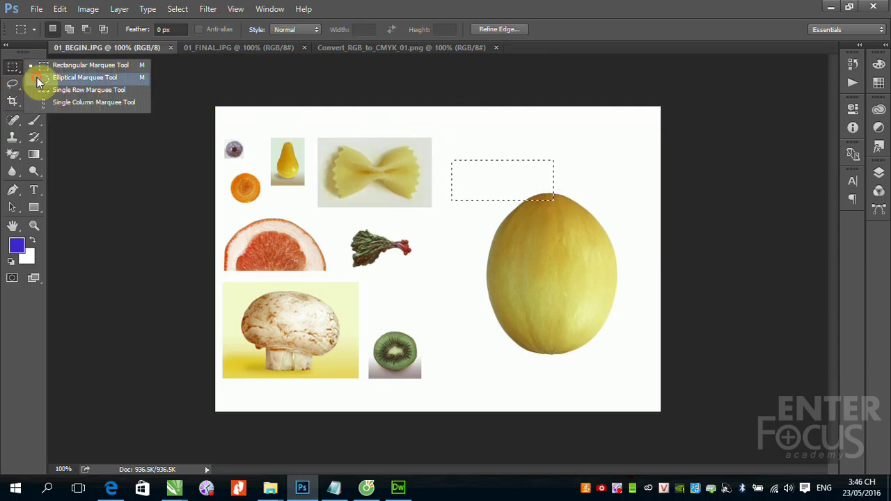
click(43, 76)
drag(367, 220, 499, 318)
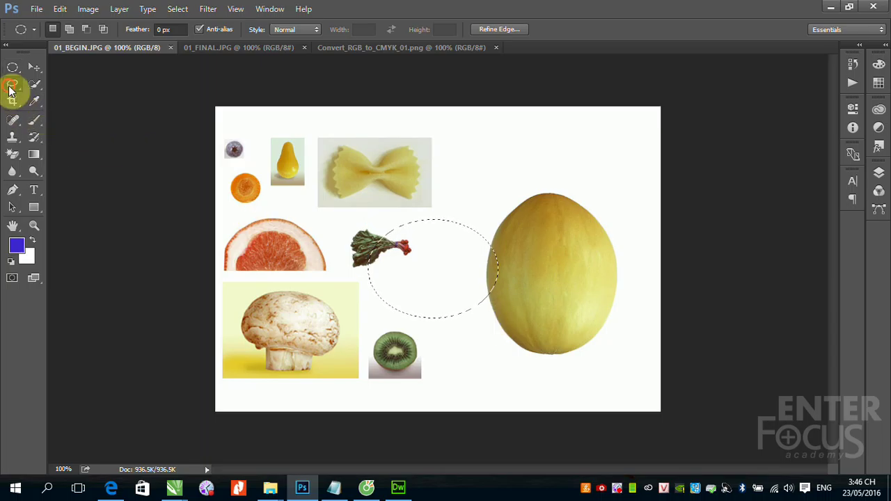
click(11, 87)
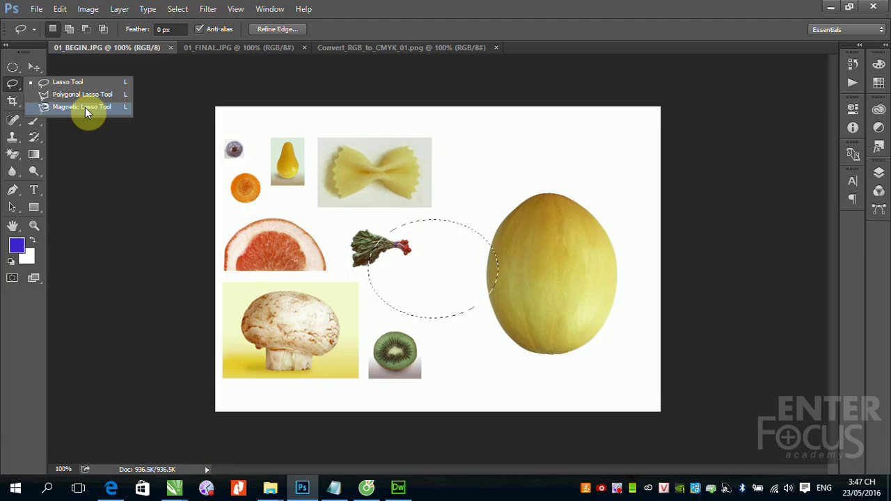
Step: Drag a rectangular marquee above the melon while the oval selection stays in place
click(11, 68)
click(40, 70)
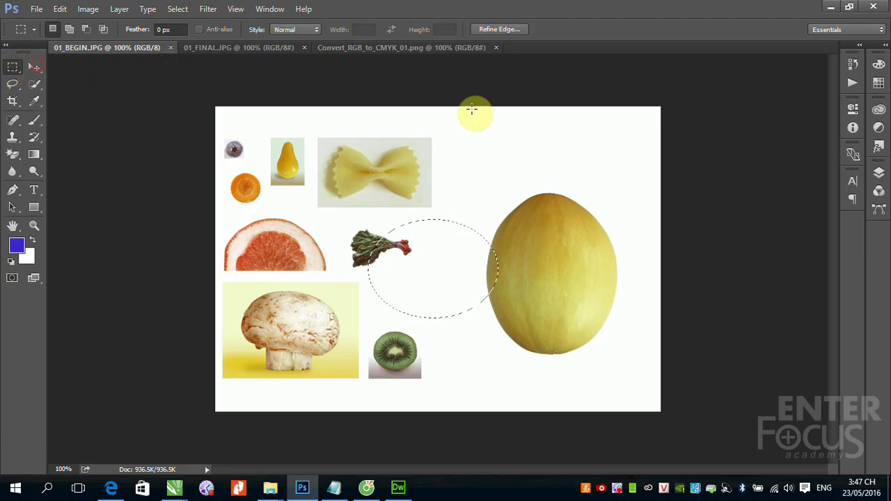
drag(478, 142, 613, 226)
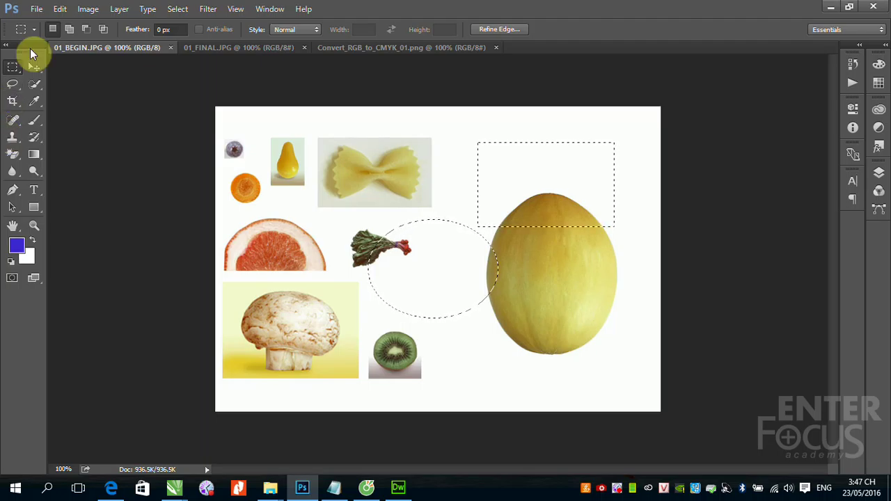
drag(12, 83, 80, 93)
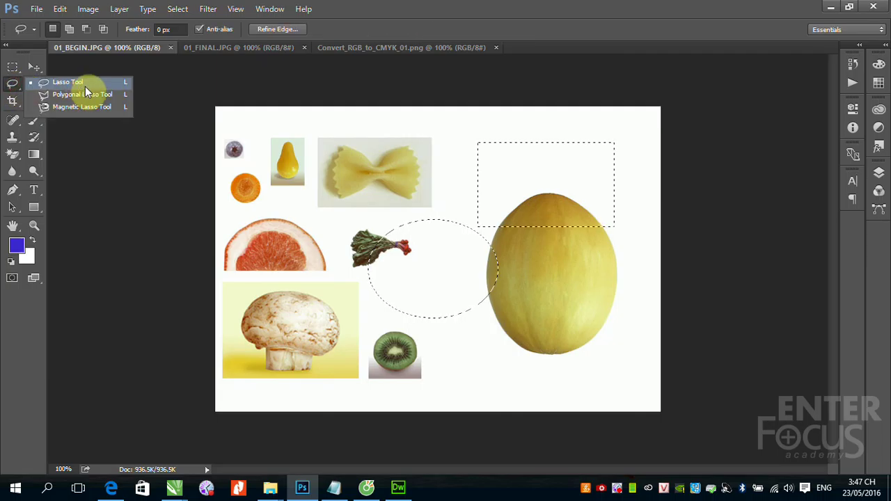
Step: With the freehand Lasso active, click the canvas to drop both the rectangle and the oval
click(85, 86)
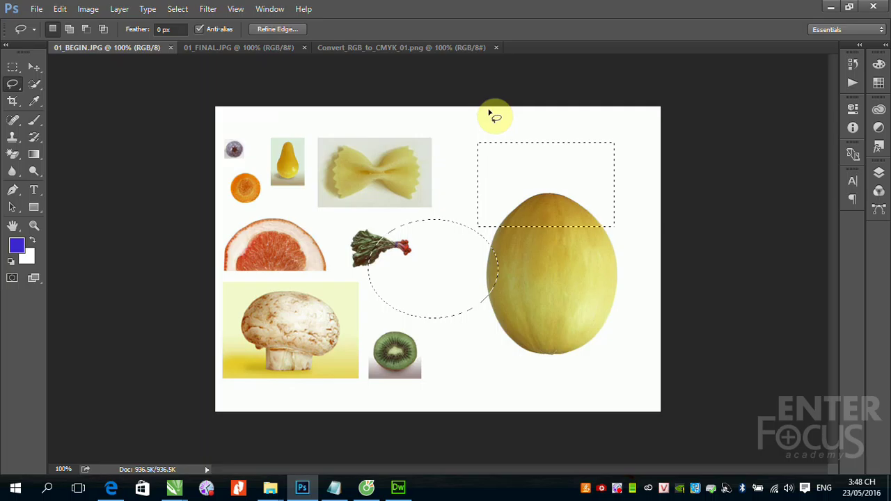
click(352, 227)
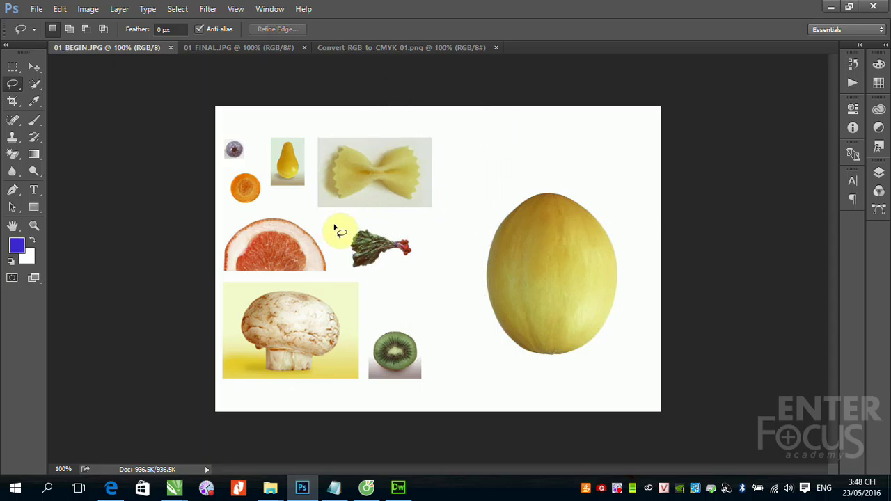
Step: Drag a rough freehand lasso loop around the leafy rhubarb stalk and close it
click(344, 234)
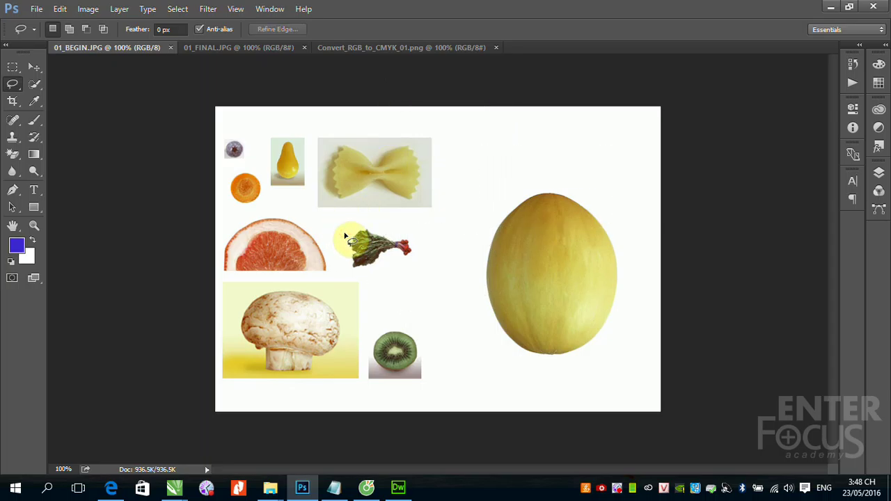
mouse_move(344, 234)
mouse_down()
mouse_move(377, 231)
mouse_move(416, 241)
mouse_move(417, 252)
mouse_move(357, 277)
mouse_move(343, 238)
mouse_up()
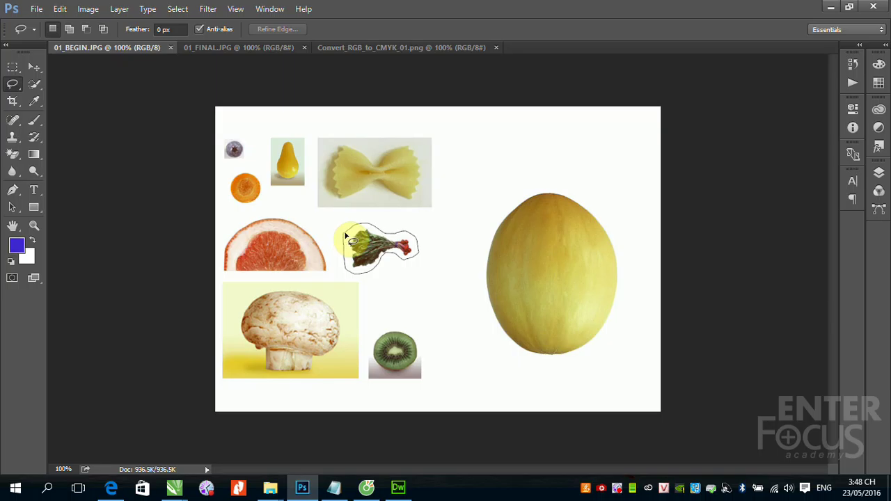
drag(344, 238, 344, 236)
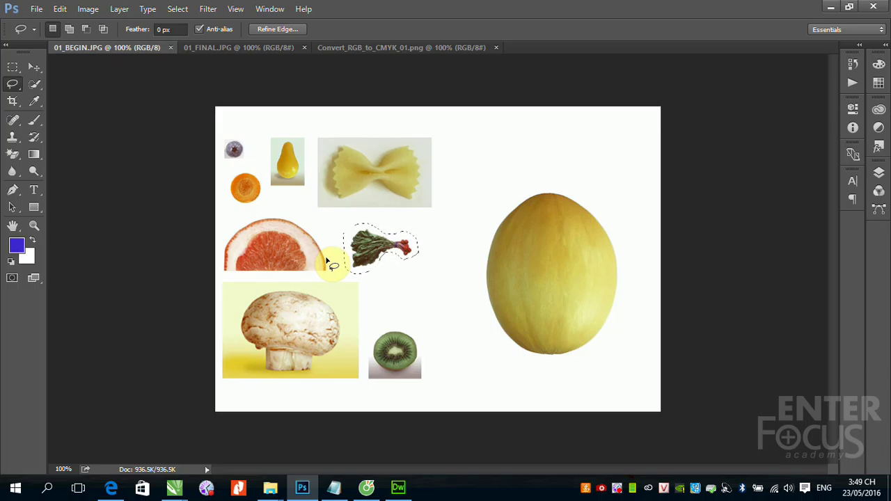
Step: Deselect, zoom in on the rhubarb, and trace tightly along its leaves and red stalk ends
key(ctrl+d)
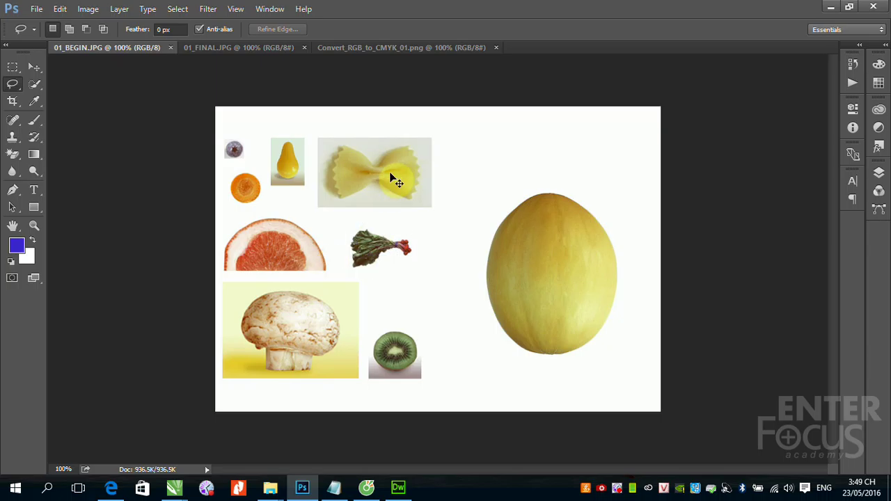
drag(323, 218, 456, 292)
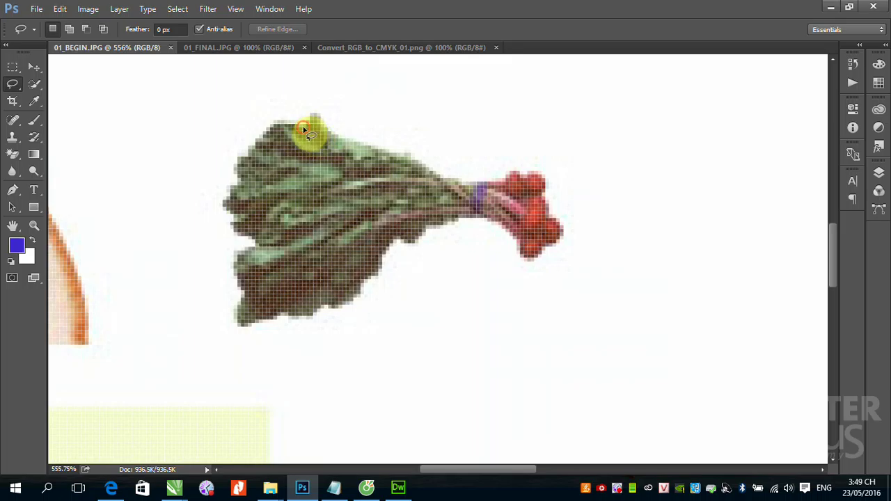
mouse_move(304, 128)
mouse_down()
mouse_move(324, 127)
mouse_move(452, 183)
mouse_move(481, 190)
mouse_move(513, 174)
mouse_move(546, 182)
mouse_move(550, 191)
mouse_move(530, 193)
mouse_move(564, 233)
mouse_move(561, 243)
mouse_move(525, 259)
mouse_move(521, 241)
mouse_move(492, 223)
mouse_move(401, 237)
mouse_move(380, 274)
mouse_move(342, 311)
mouse_move(278, 318)
mouse_move(246, 334)
mouse_move(234, 311)
mouse_move(246, 300)
mouse_move(243, 265)
mouse_move(260, 246)
mouse_move(237, 225)
mouse_move(237, 161)
mouse_move(262, 135)
mouse_move(309, 130)
mouse_up()
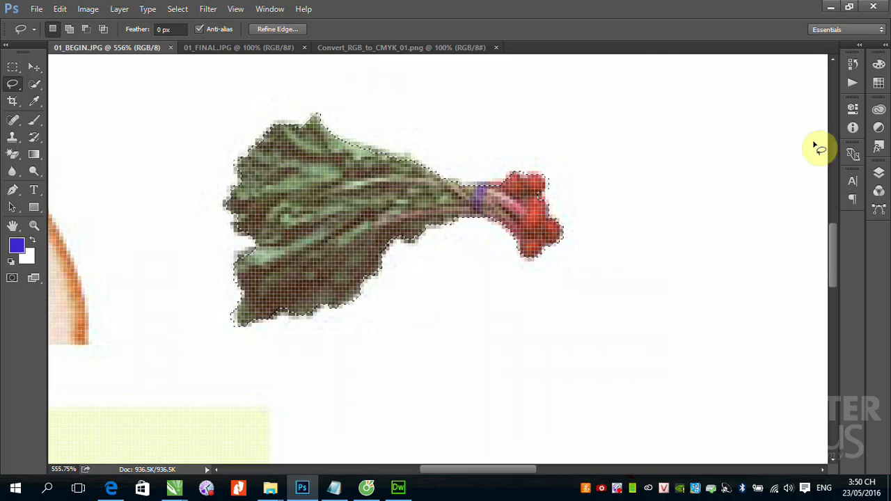
Step: Draw a small test lasso selection on blank canvas, then zoom out twice
mouse_move(625, 174)
mouse_down()
mouse_move(728, 118)
mouse_move(734, 126)
mouse_up()
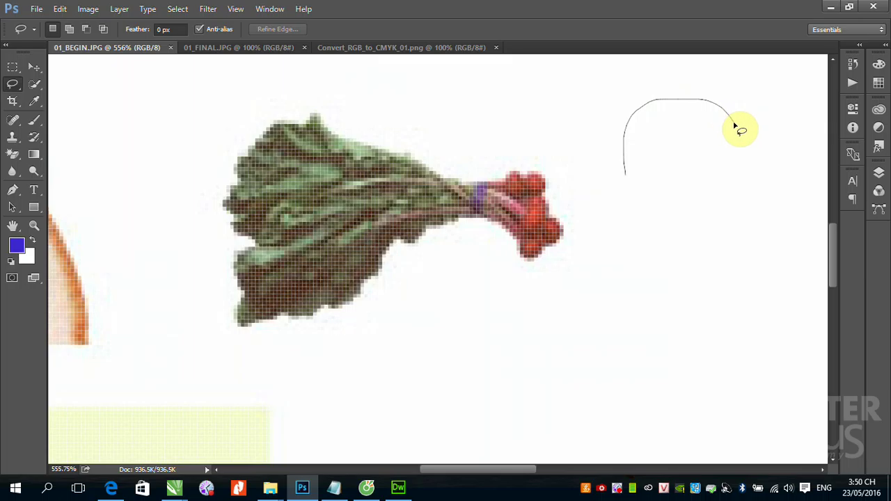
drag(734, 126, 732, 122)
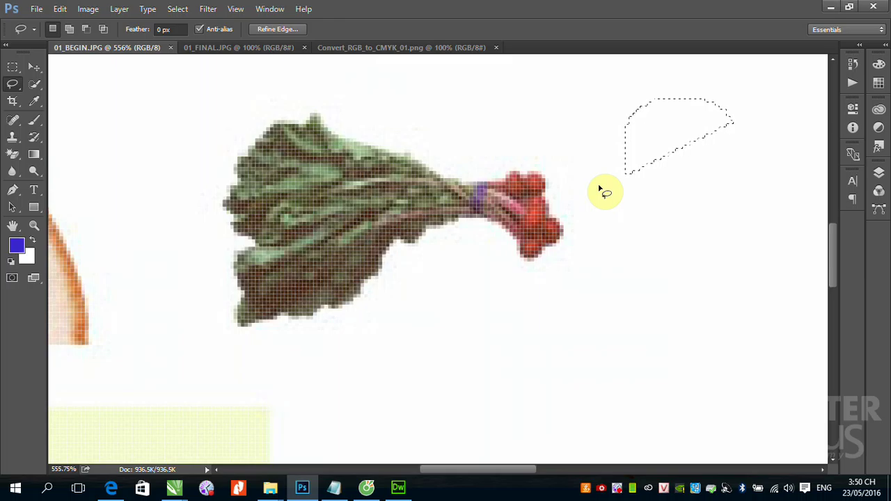
key(ctrl+minus)
key(ctrl+minus)
key(ctrl+minus)
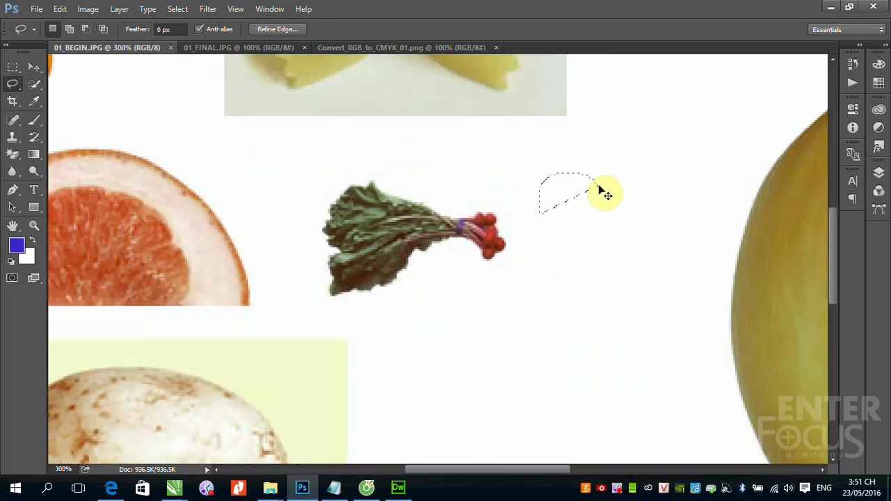
key(ctrl+minus)
key(ctrl+minus)
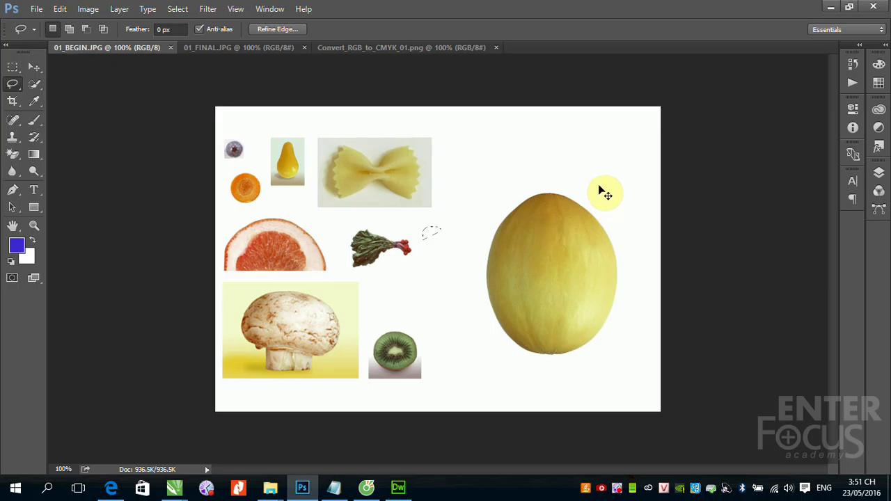
Step: Clear the stray selection and switch to the Polygonal Lasso Tool
key(ctrl+d)
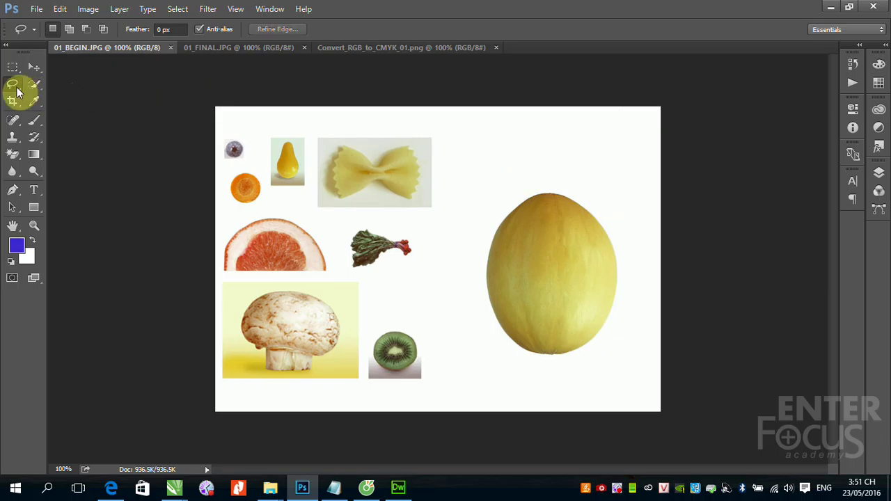
right_click(12, 87)
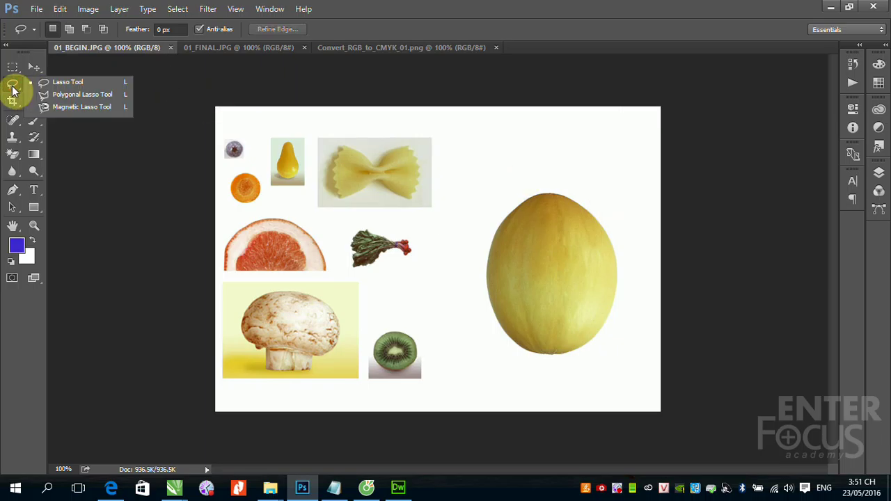
click(96, 94)
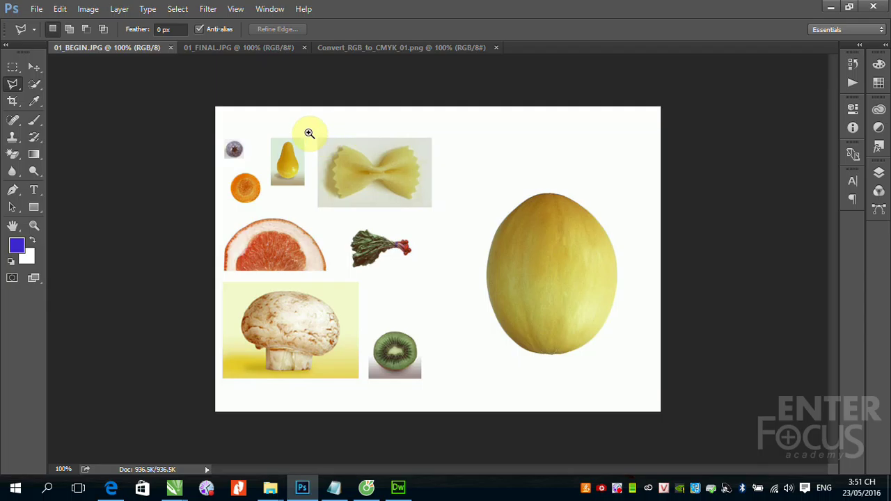
Step: Drag a Zoom marquee around the bow-tie pasta to magnify it to about 410%
drag(292, 130, 474, 229)
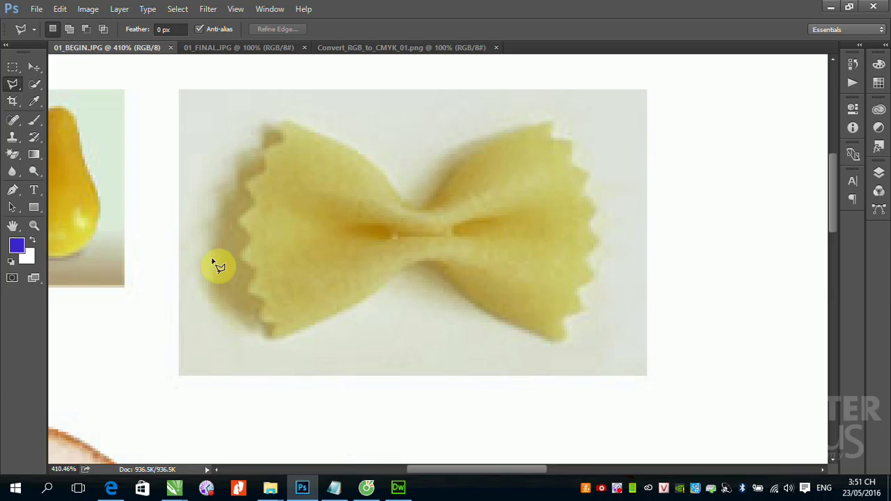
Step: Anchor Polygonal Lasso points up the pasta's left zigzag edge to its top-left corner
click(257, 274)
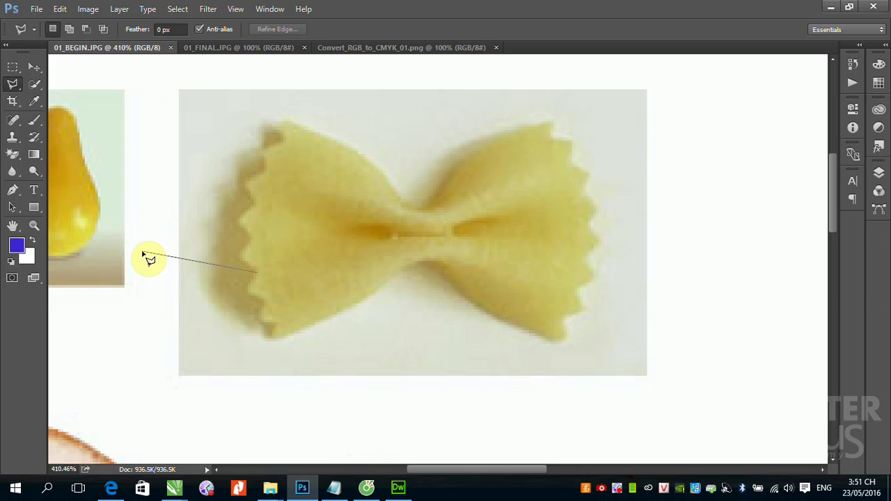
click(189, 234)
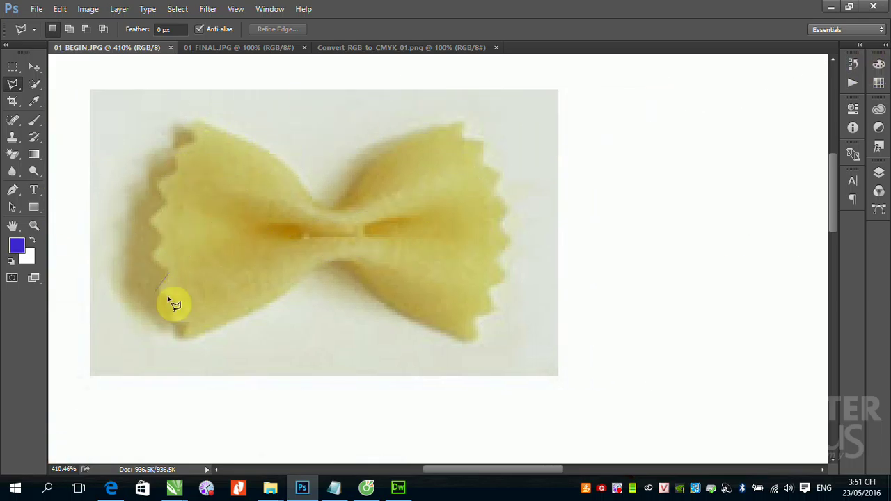
click(149, 256)
click(151, 221)
click(165, 202)
click(158, 183)
click(175, 150)
click(194, 138)
click(194, 122)
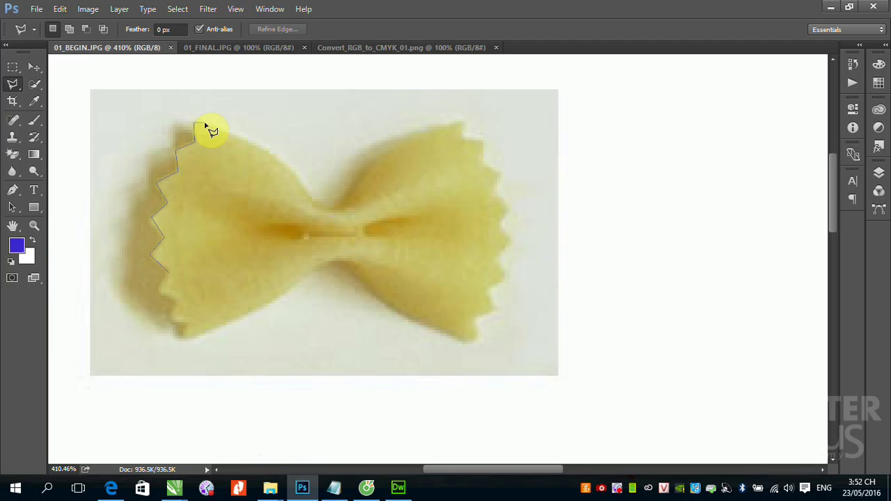
Step: Trace the pasta's top edge through the centre pinch to the right wing's top corner
click(205, 124)
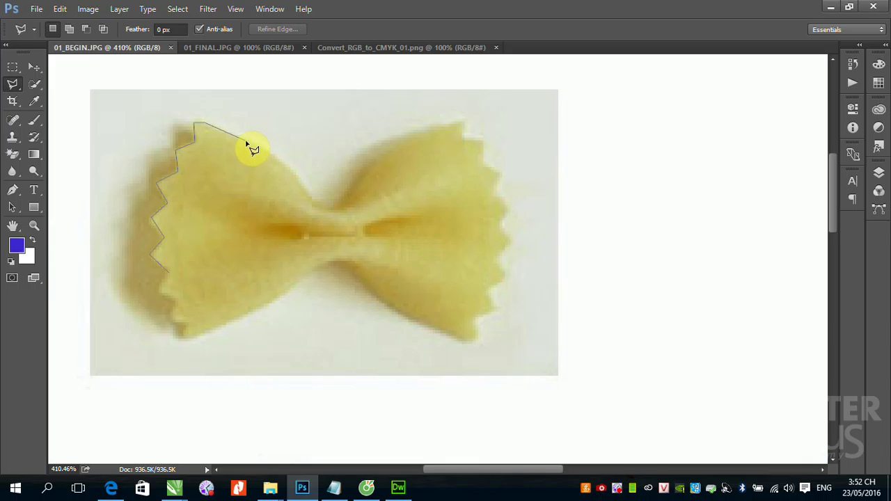
click(245, 142)
click(269, 152)
click(298, 175)
click(314, 200)
click(343, 207)
click(380, 154)
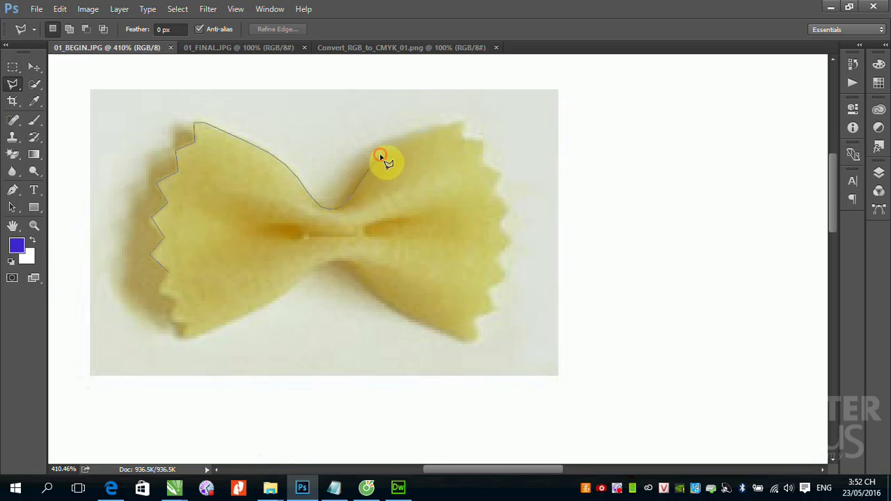
click(440, 130)
click(461, 124)
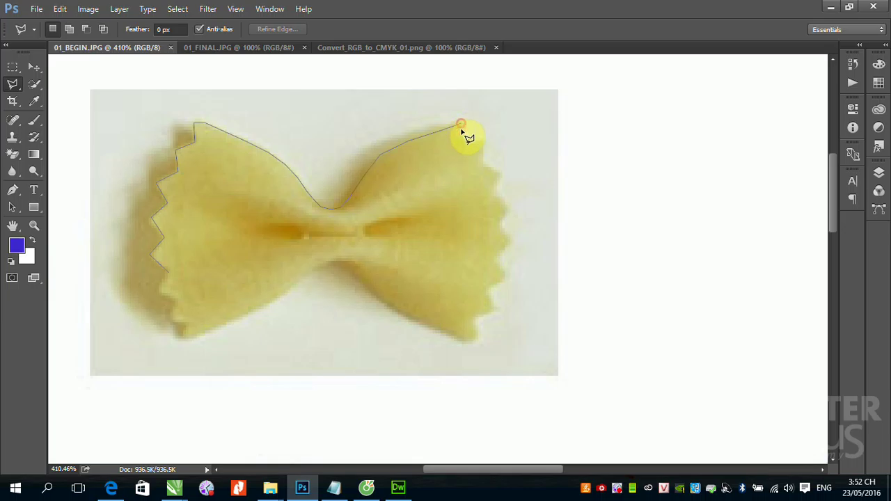
Step: Follow the right wing's zigzag edge down to the pasta's bottom-right corner
click(460, 140)
click(483, 142)
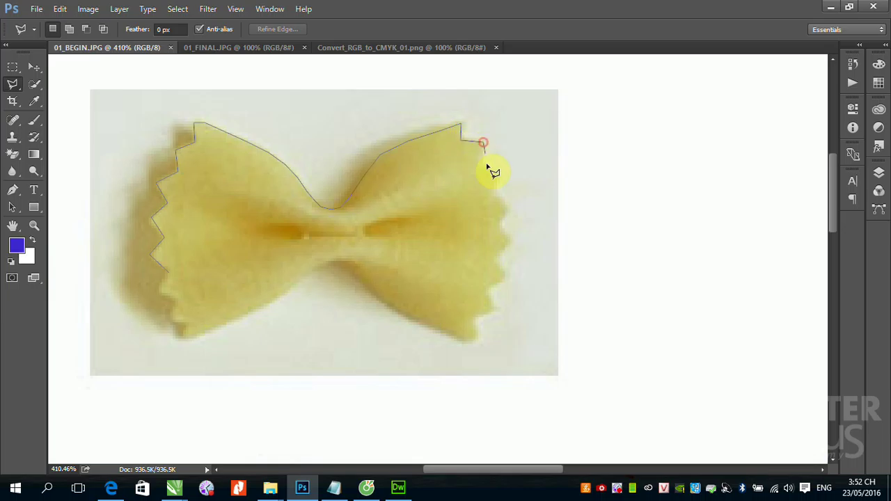
click(482, 164)
click(500, 174)
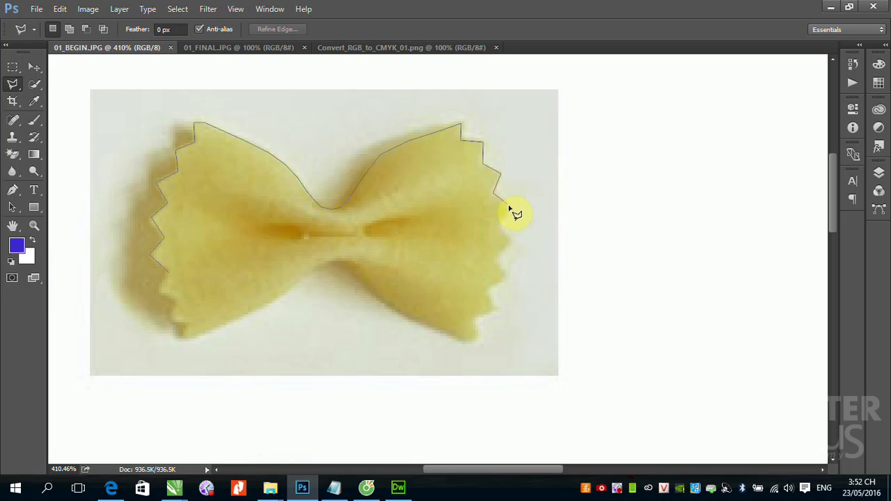
click(509, 208)
click(496, 226)
click(509, 240)
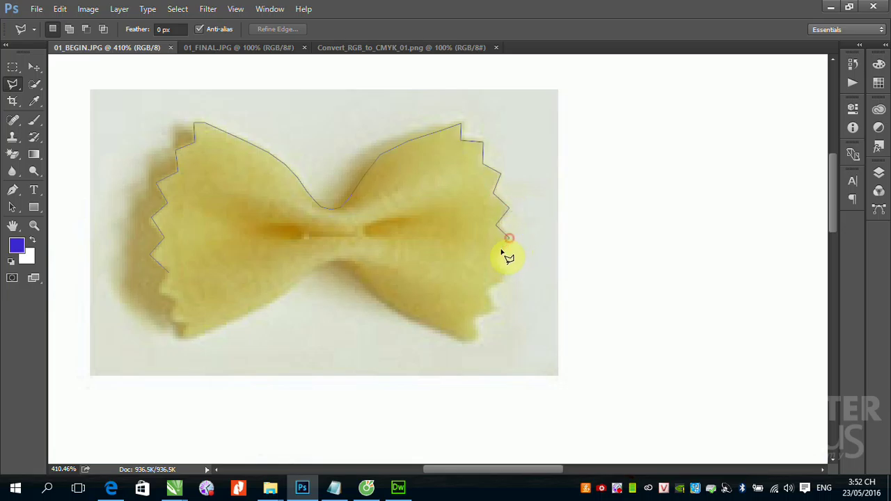
click(486, 286)
click(471, 314)
click(473, 333)
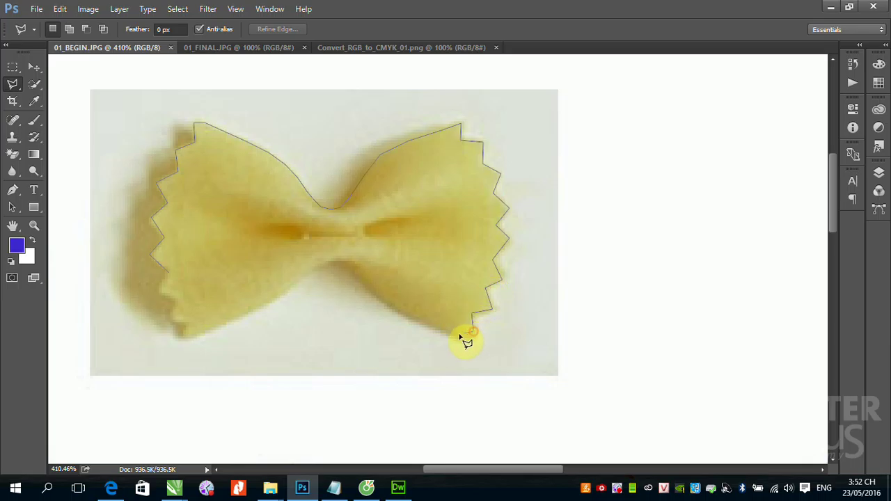
Step: Trace the right wing's bottom edge back toward the lower centre pinch
click(421, 325)
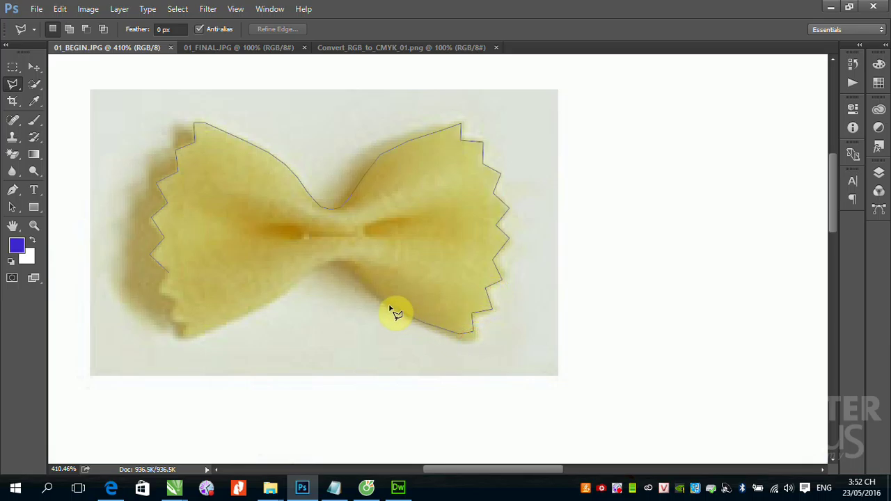
click(352, 264)
click(294, 281)
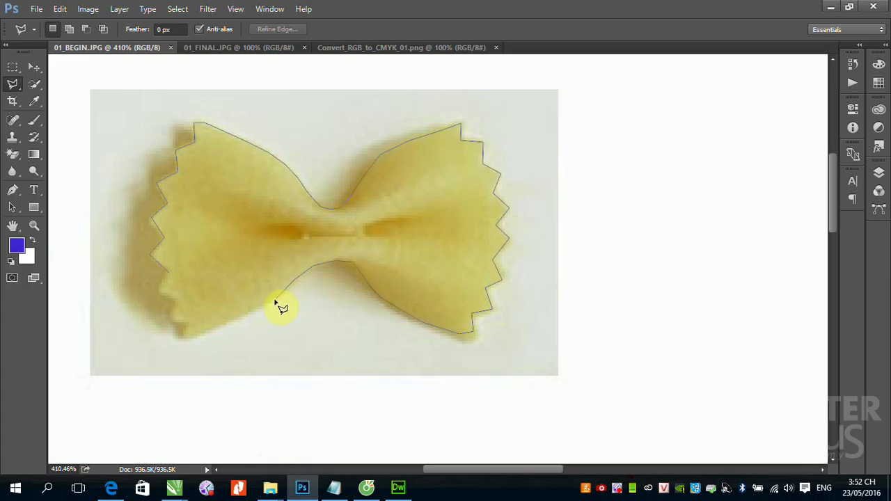
click(274, 301)
Step: Add points along the left wing's bottom edge and close the outline at its start
click(272, 302)
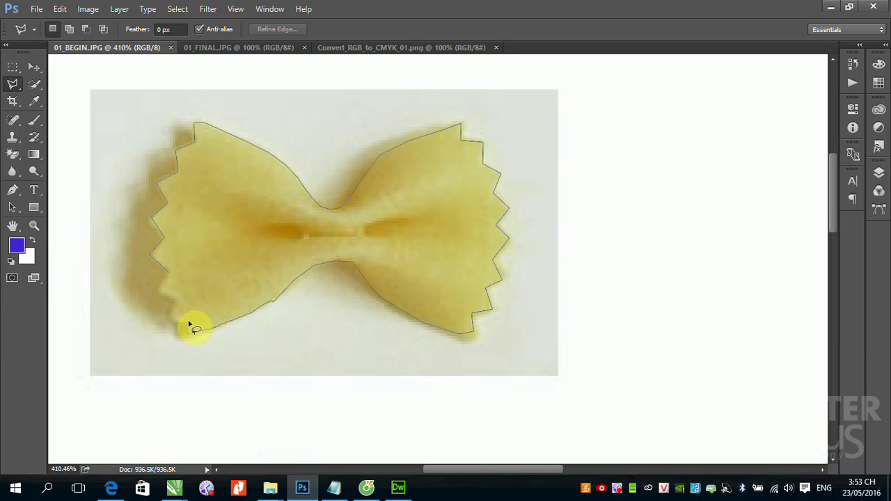
click(186, 332)
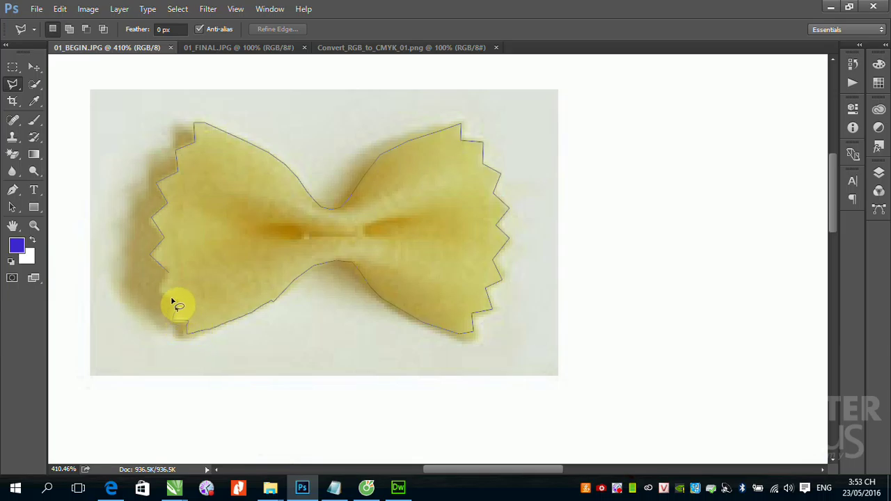
click(168, 271)
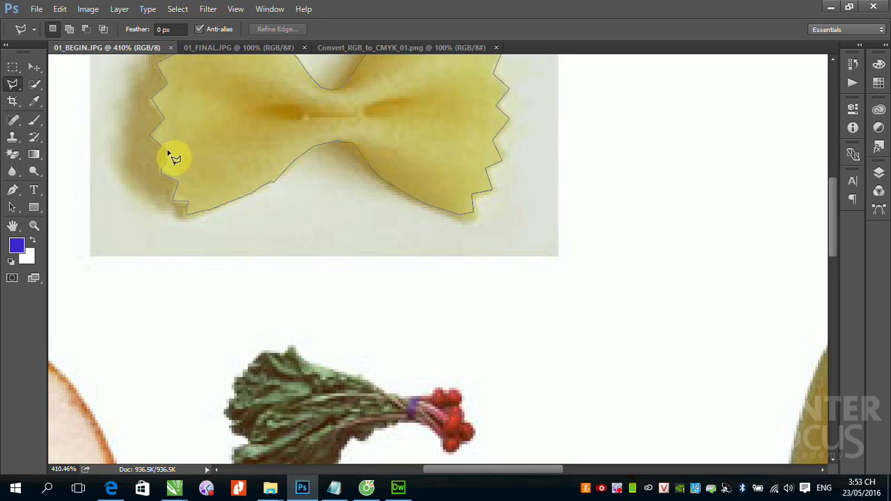
click(168, 155)
Step: Dismiss the no-pixels-selected warning and reselect to restore the closed pasta selection
key(ctrl+d)
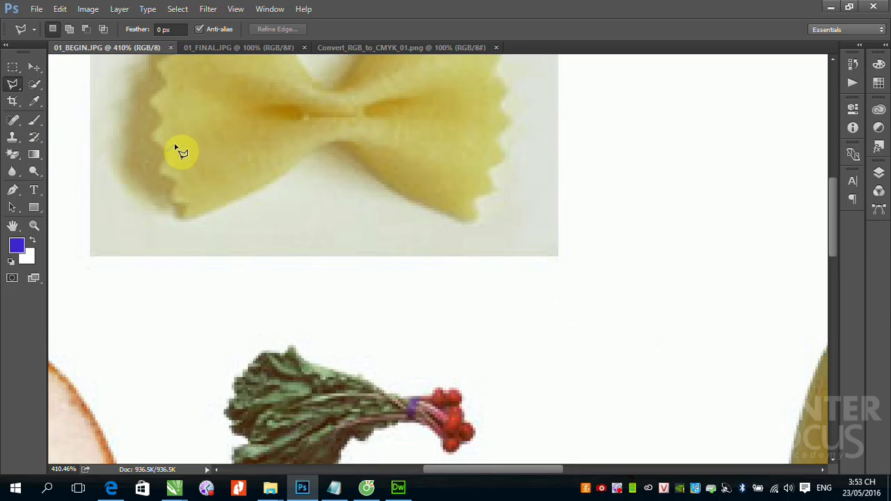
double_click(151, 139)
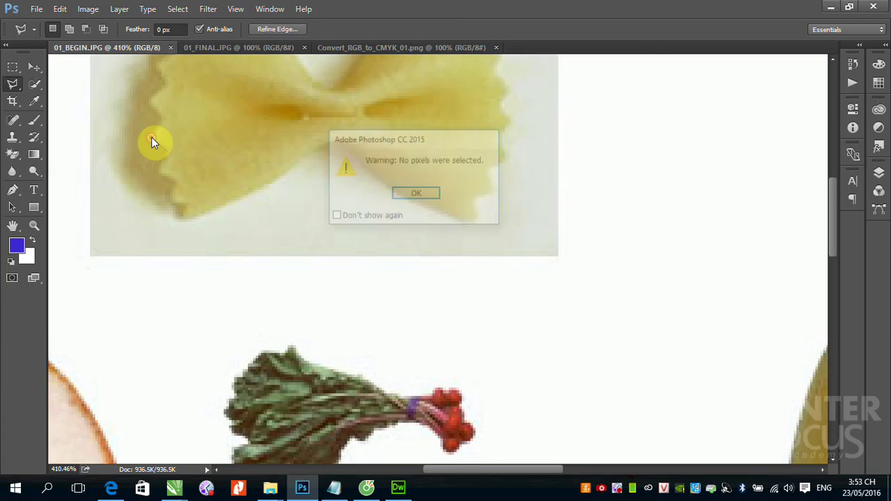
click(417, 193)
key(ctrl+shift+d)
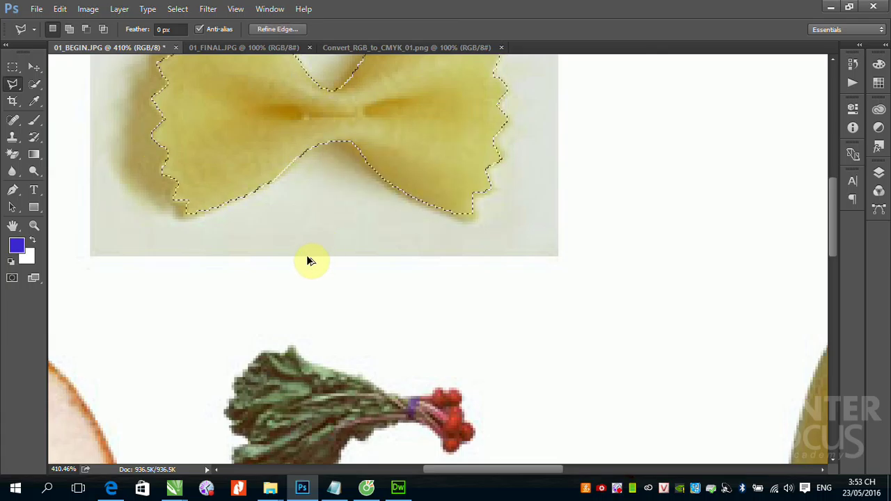
Step: Pan across the selected pasta, then zoom back out to the whole collage at 100%
drag(473, 174, 562, 300)
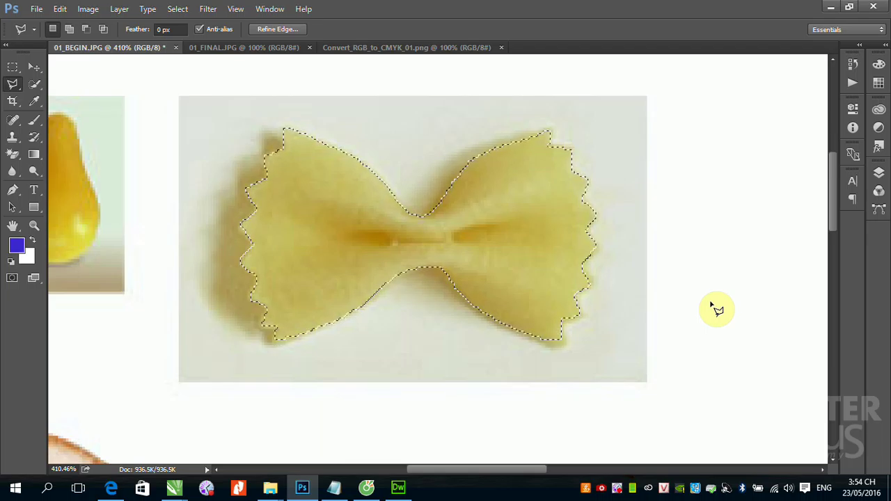
key(ctrl+minus)
key(ctrl+minus)
key(ctrl+minus)
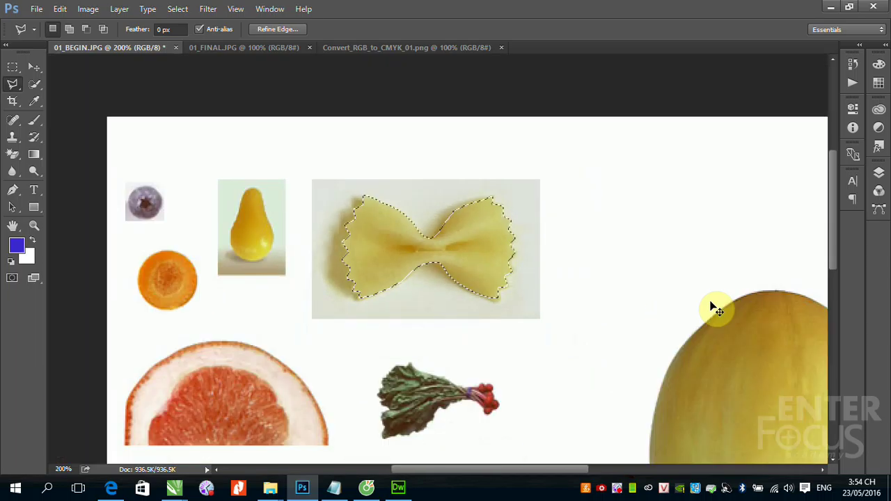
key(ctrl+minus)
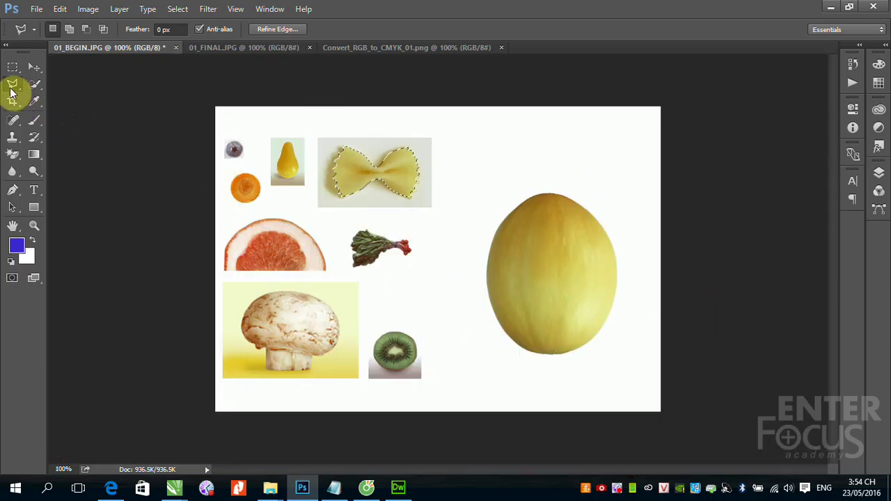
Step: Switch to the Magnetic Lasso, clear the pasta selection, and zoom in around the melon
right_click(12, 84)
click(86, 108)
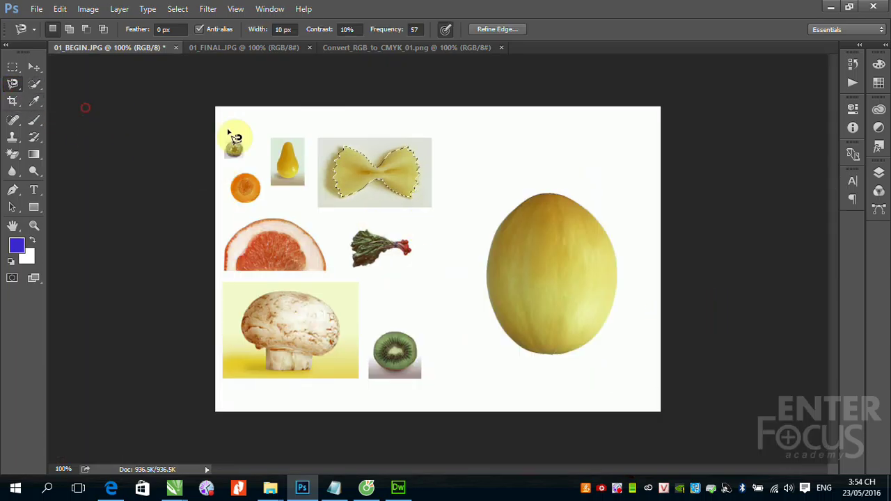
key(ctrl+d)
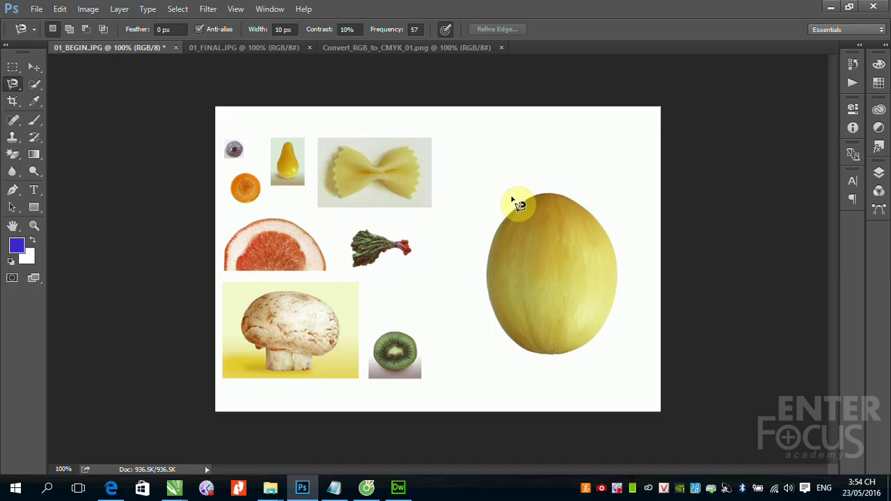
mouse_move(325, 136)
mouse_down()
mouse_move(583, 303)
mouse_move(628, 358)
mouse_up()
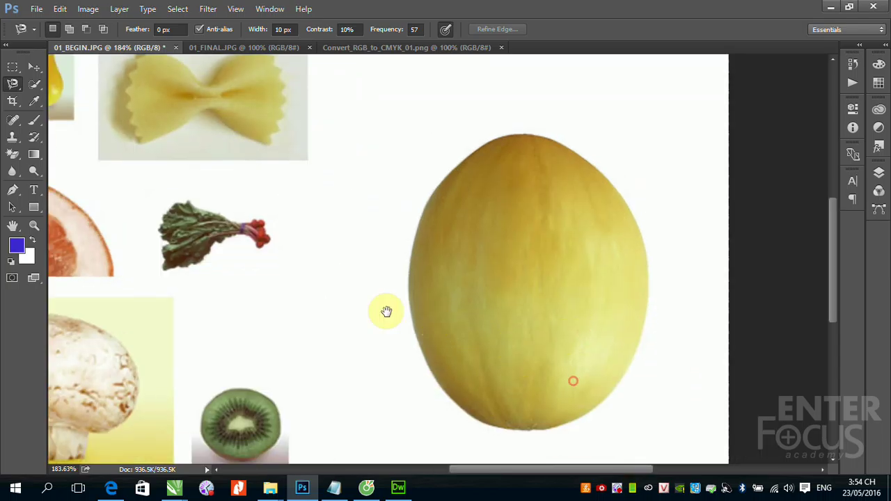
Step: Pan the view so the yellow melon sits in the centre of the window
drag(556, 388, 390, 313)
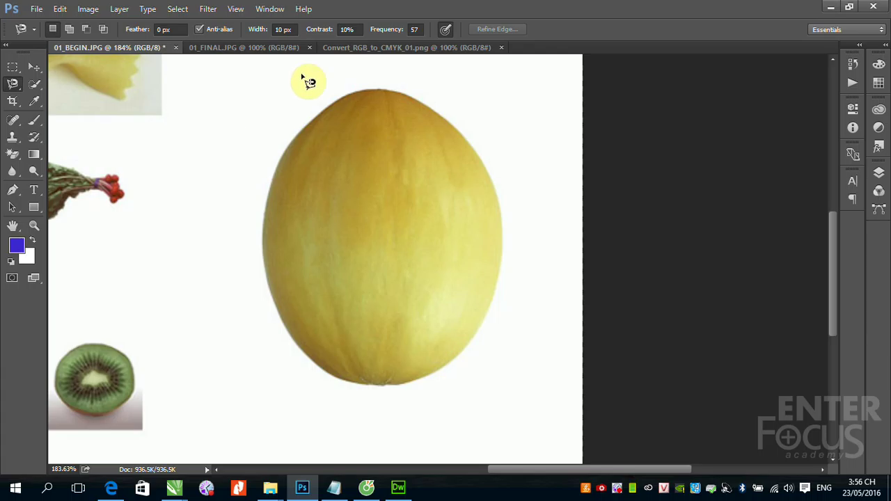
Step: Trace the melon's oval outline with the Magnetic Lasso, starting and closing at its top
click(383, 89)
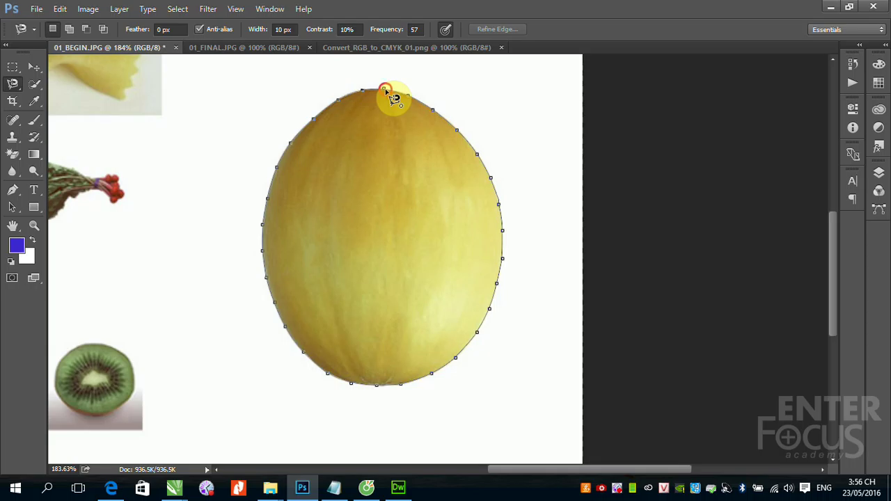
click(386, 90)
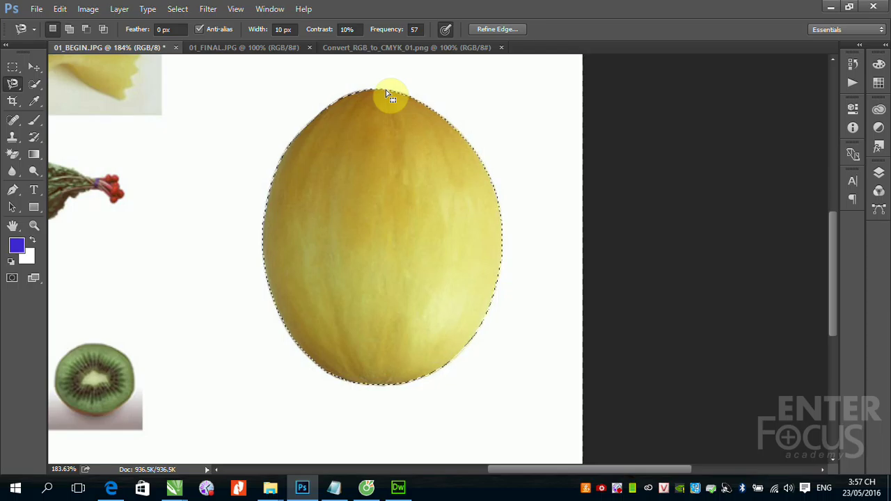
Step: Pan toward the upper left and magnify the bow-tie pasta to 572%
mouse_move(243, 139)
mouse_down()
mouse_move(231, 177)
mouse_move(490, 330)
mouse_move(387, 242)
mouse_up()
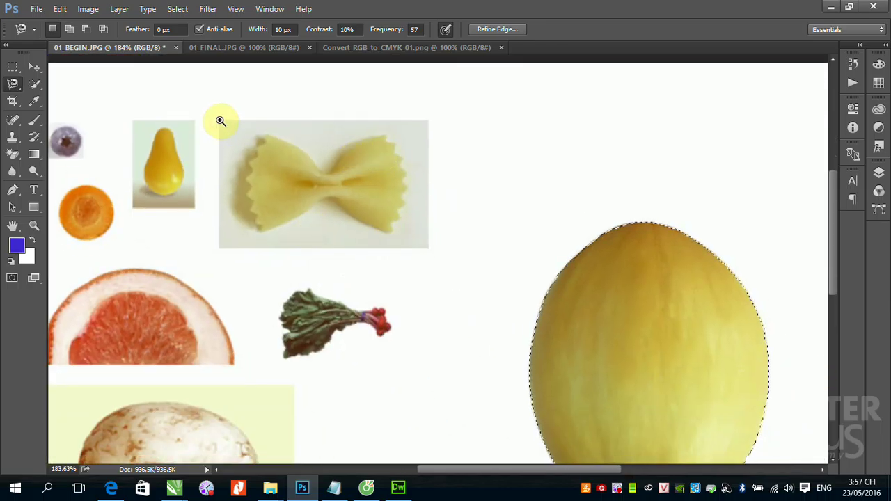
drag(219, 120, 468, 251)
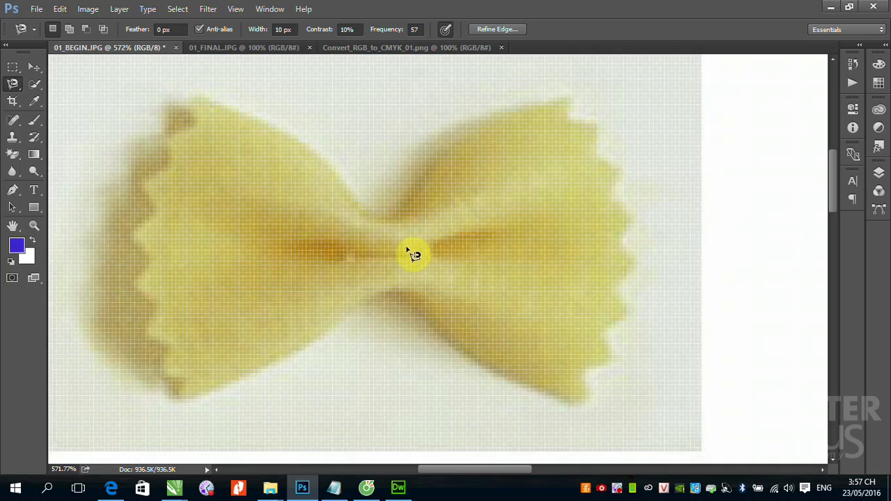
Step: Trace the pasta's zigzag edge, anchoring its corners, and close at the left start point
click(156, 309)
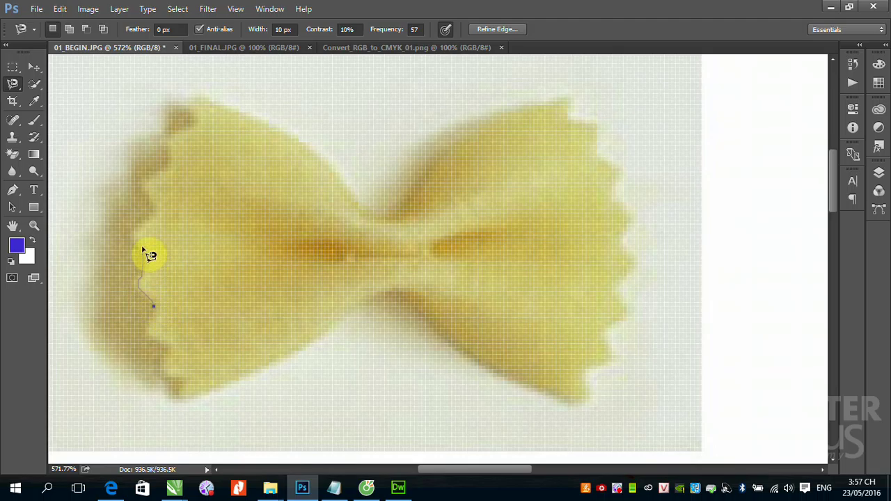
click(143, 224)
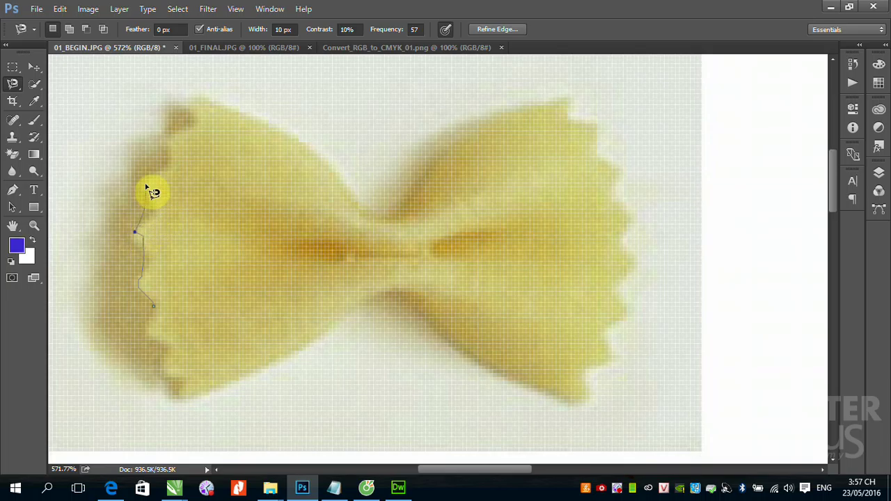
click(168, 157)
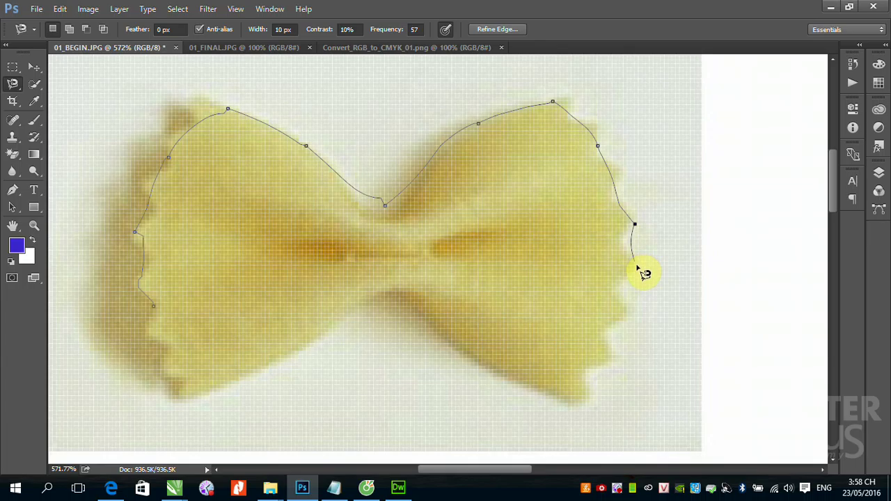
click(613, 293)
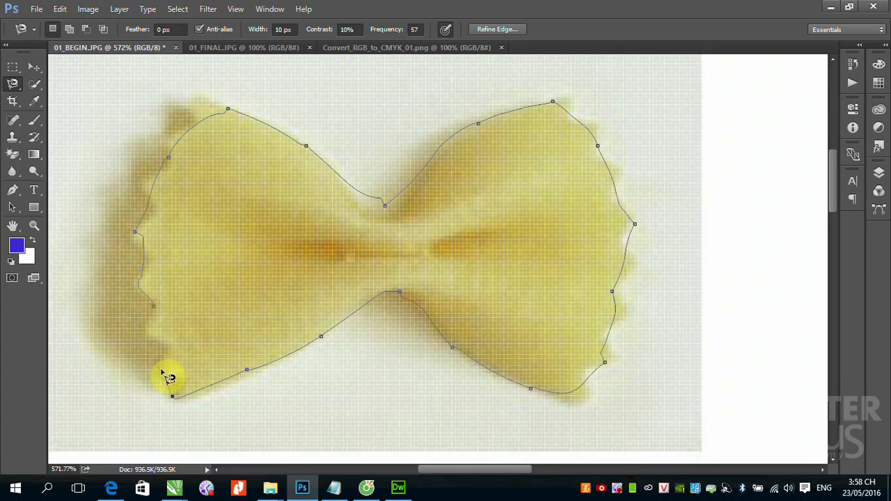
click(173, 352)
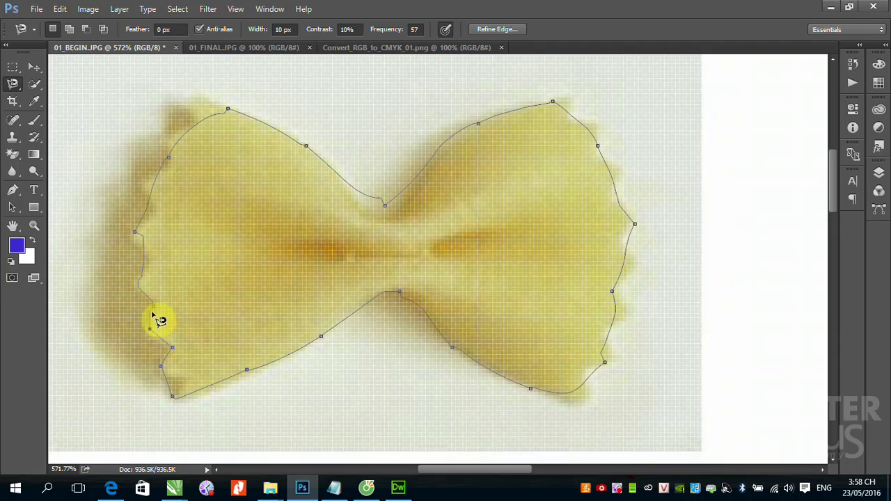
click(155, 309)
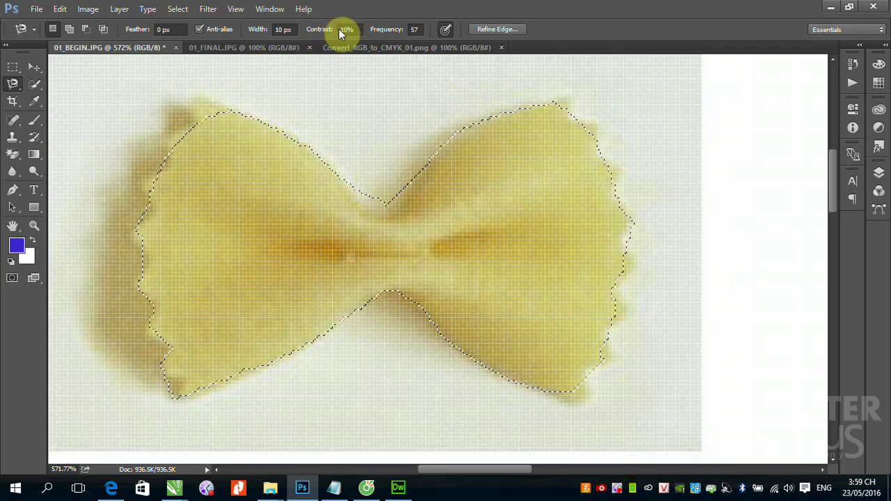
Step: Leave the edge contrast unchanged and switch to the Move tool, keeping the pasta selected
click(346, 28)
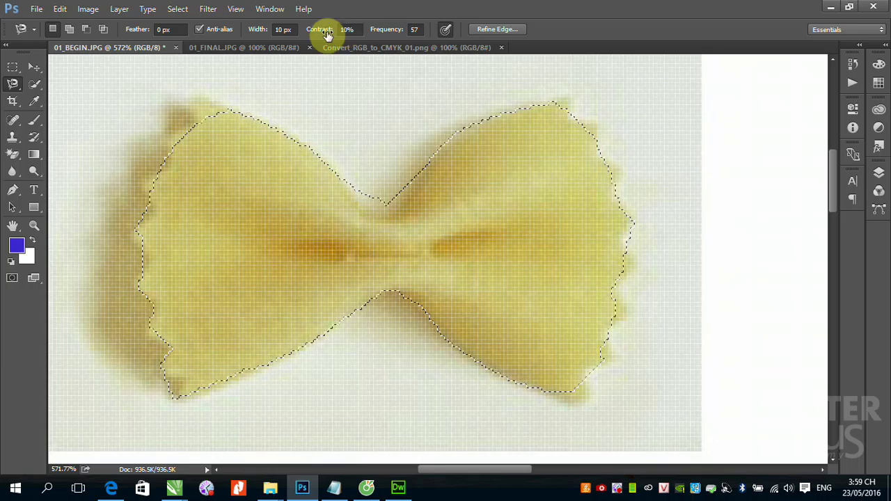
key(Return)
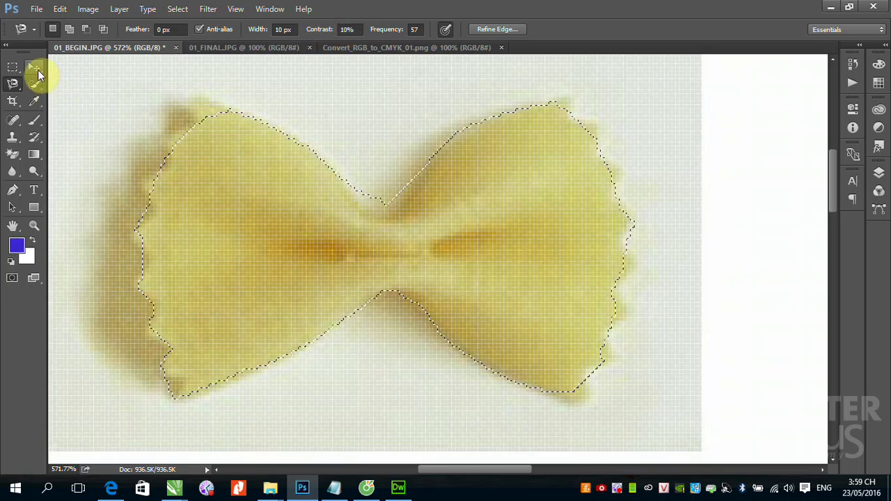
click(38, 73)
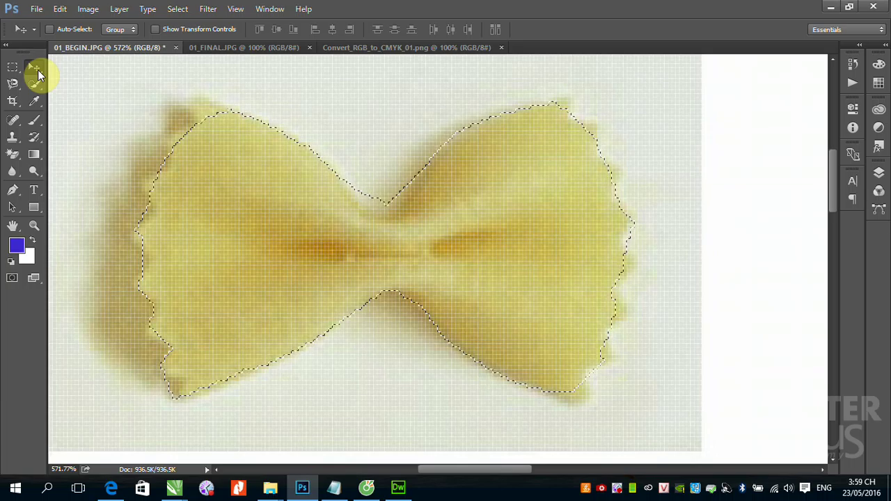
Step: Cycle the lasso variant back to the freehand Lasso, then return to the Move tool
click(14, 85)
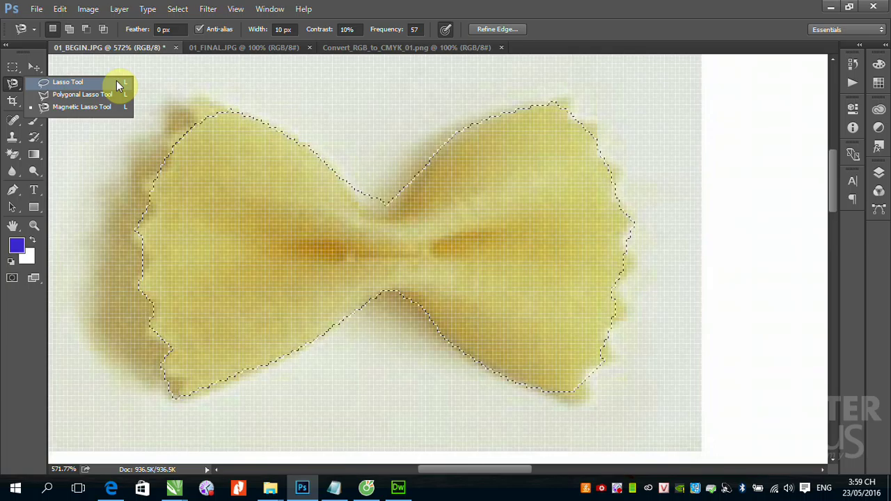
click(382, 11)
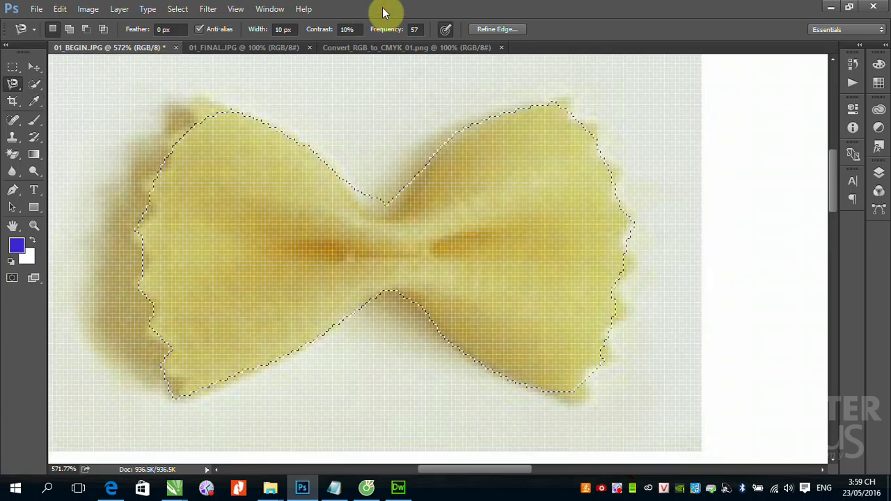
key(shift+l)
key(shift+l)
key(shift+l)
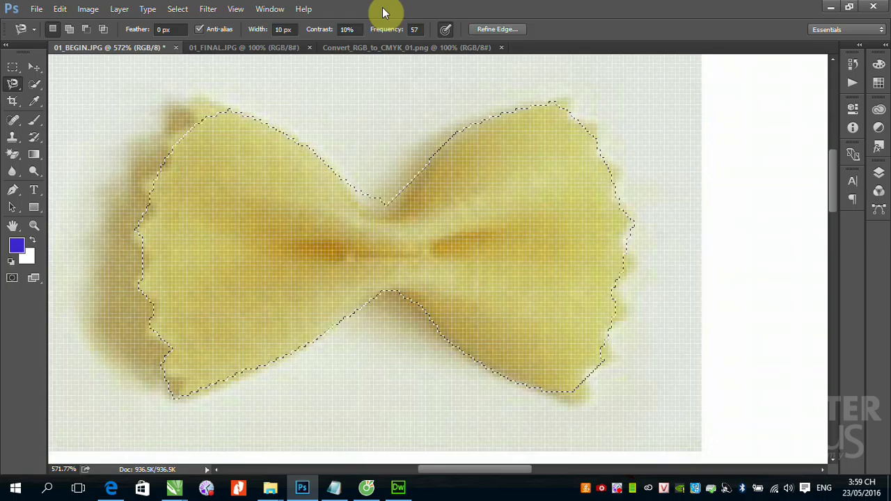
key(shift+l)
key(shift+l)
key(shift+l)
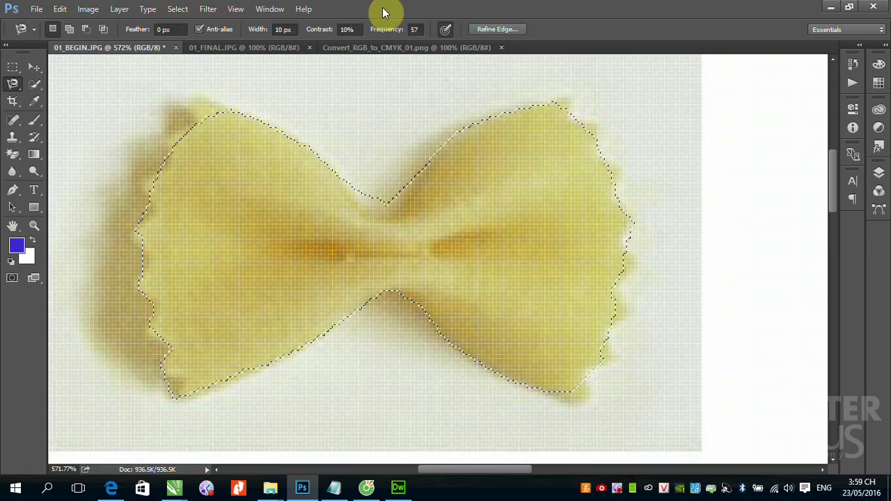
key(shift+l)
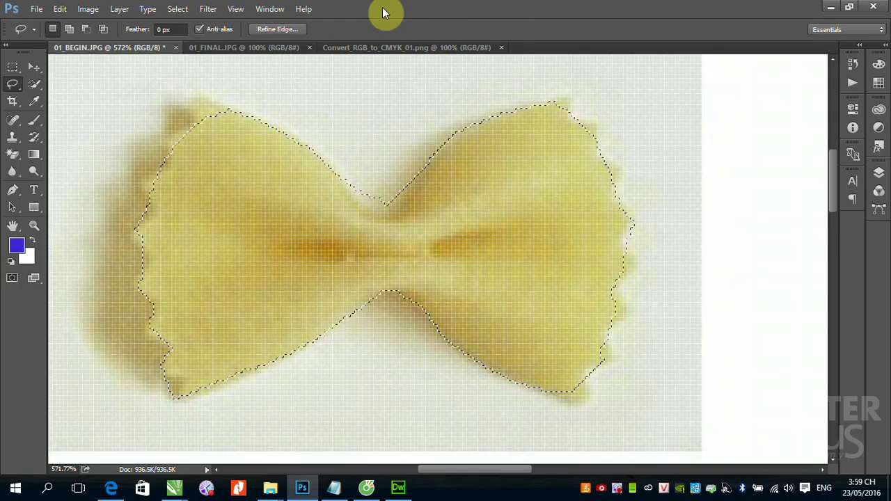
click(33, 67)
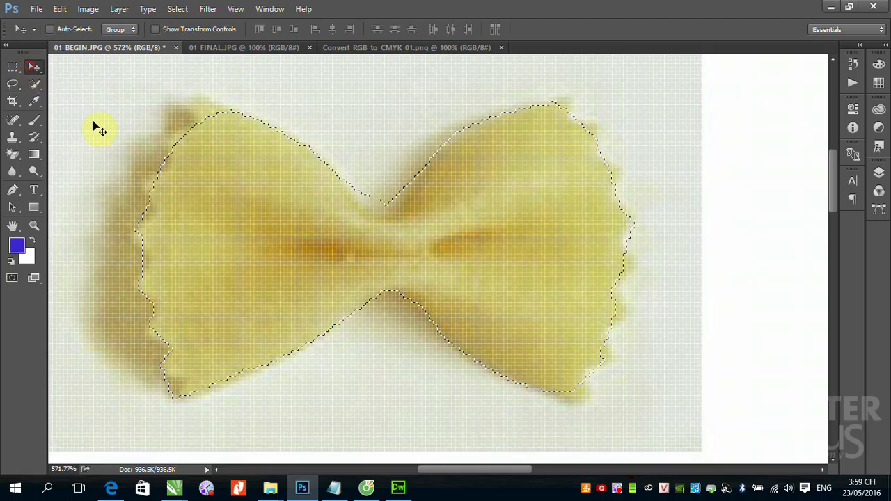